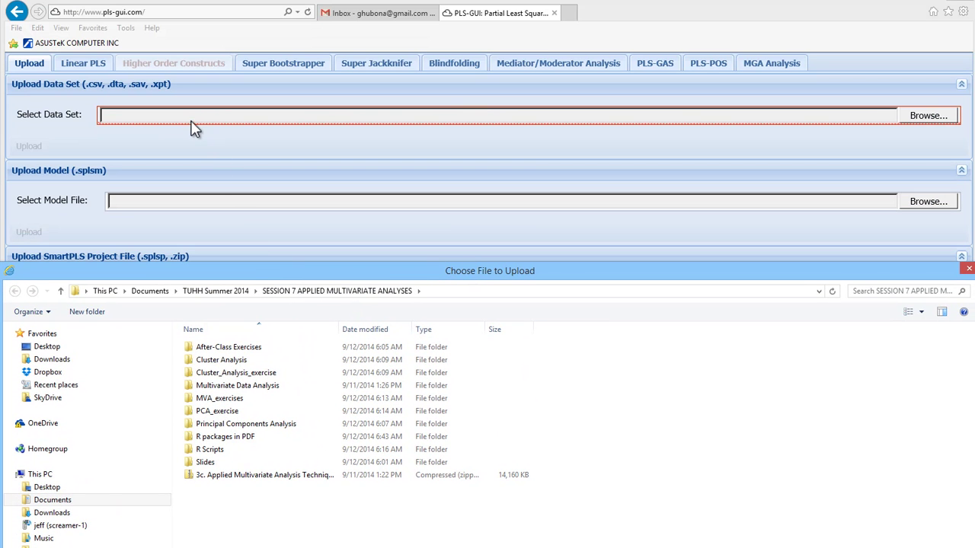
# Upload the SL-426-EXP-3-GRPS data set from the After-class exercise folder of SESSION 6 ADVANCED PLS CAPABILITIES in TUHH Summer 2014.
pyautogui.moveTo(226, 269); pyautogui.dragTo(226, 20)
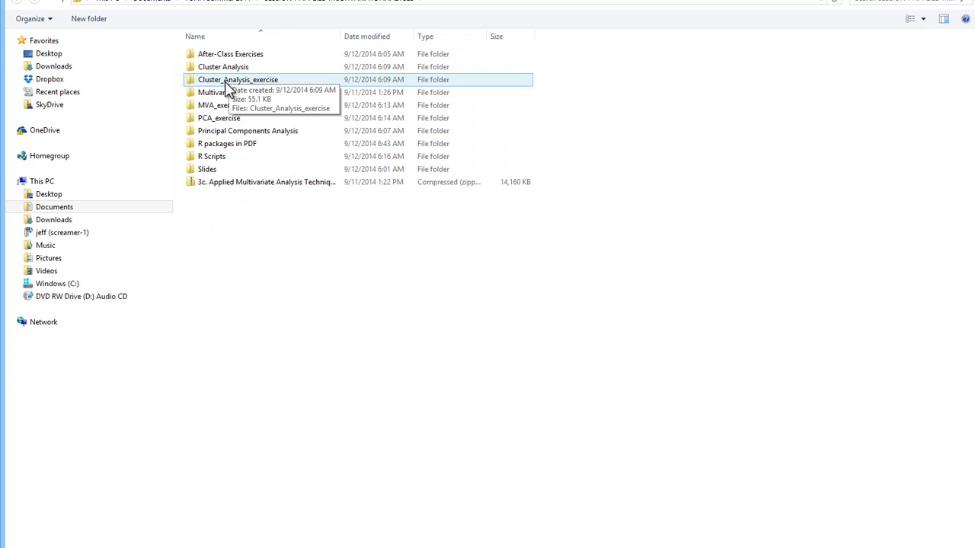
pyautogui.click(202, 5)
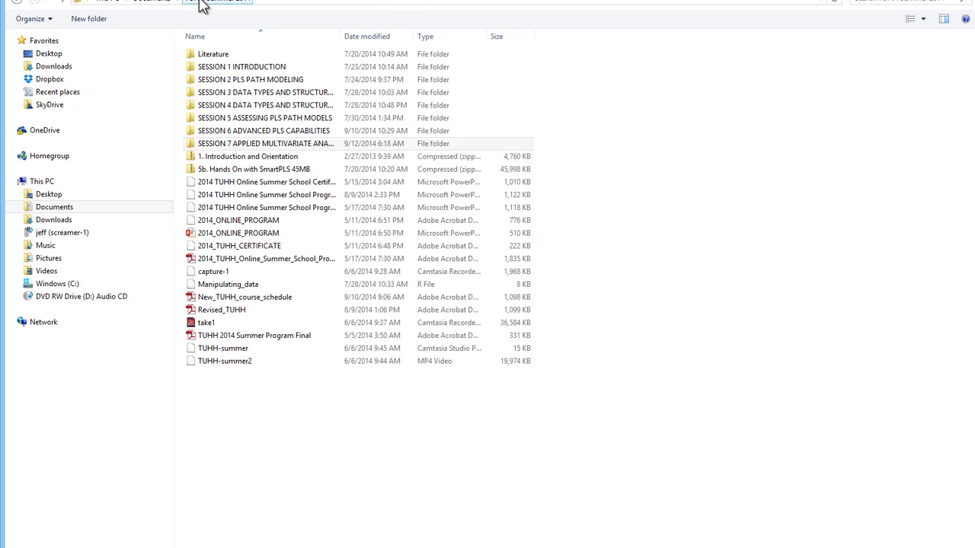
pyautogui.click(228, 130)
pyautogui.doubleClick(229, 132)
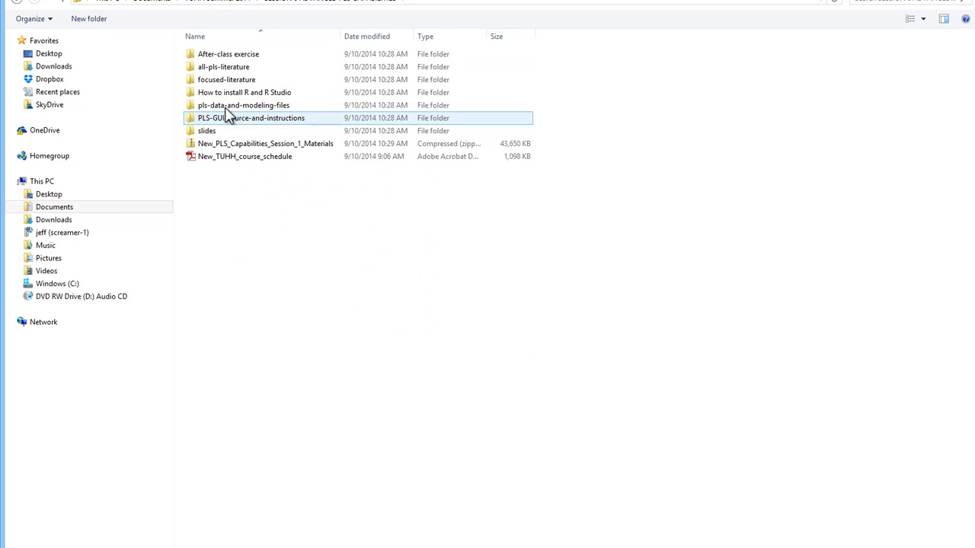
pyautogui.click(219, 56)
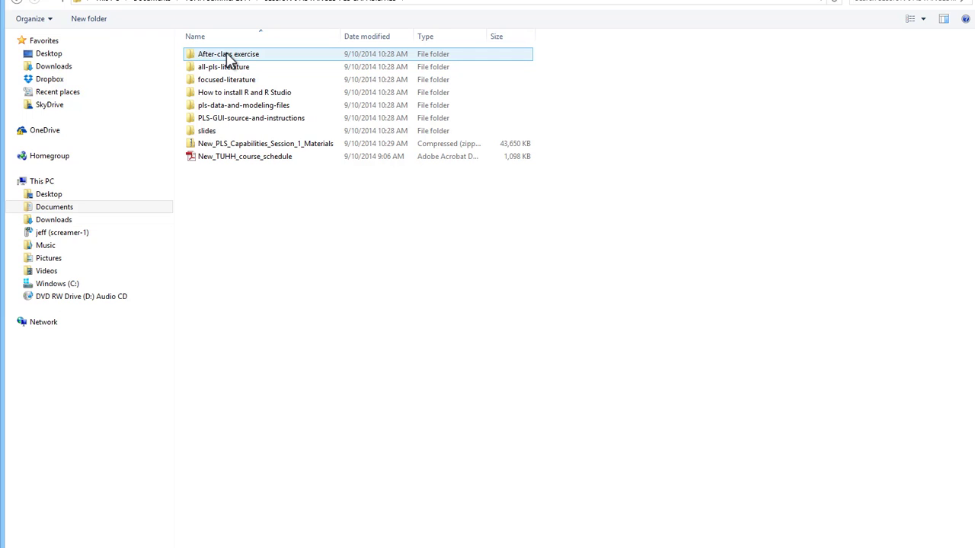
pyautogui.doubleClick(228, 61)
pyautogui.click(228, 81)
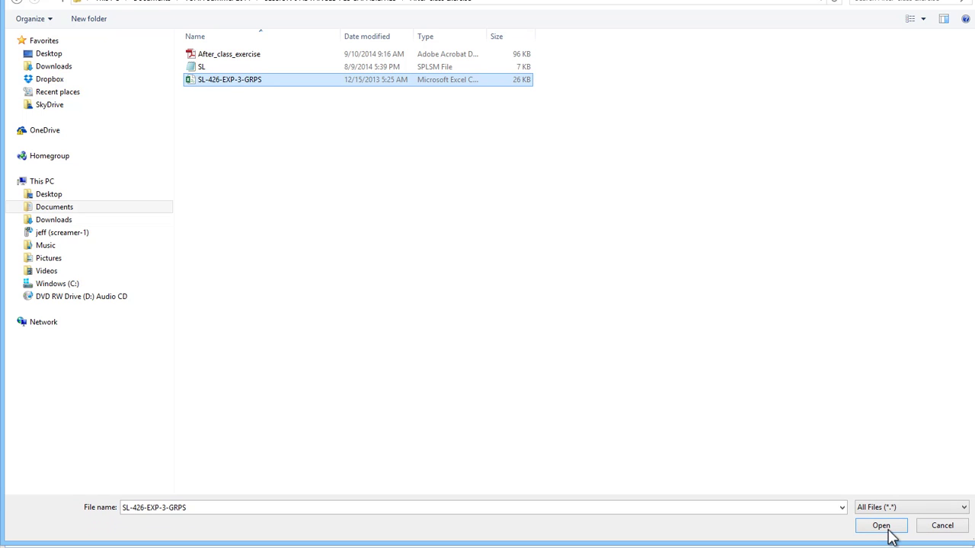
pyautogui.click(888, 533)
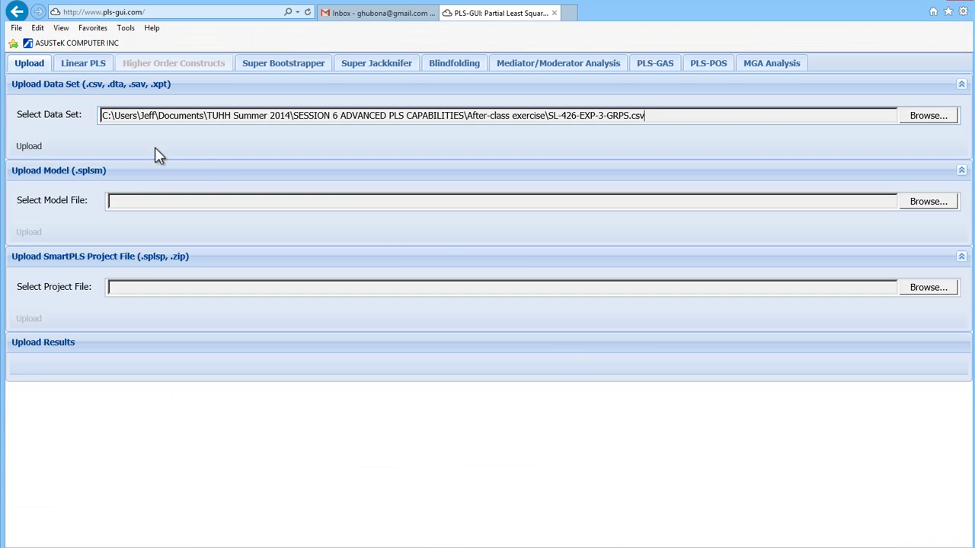
pyautogui.click(30, 148)
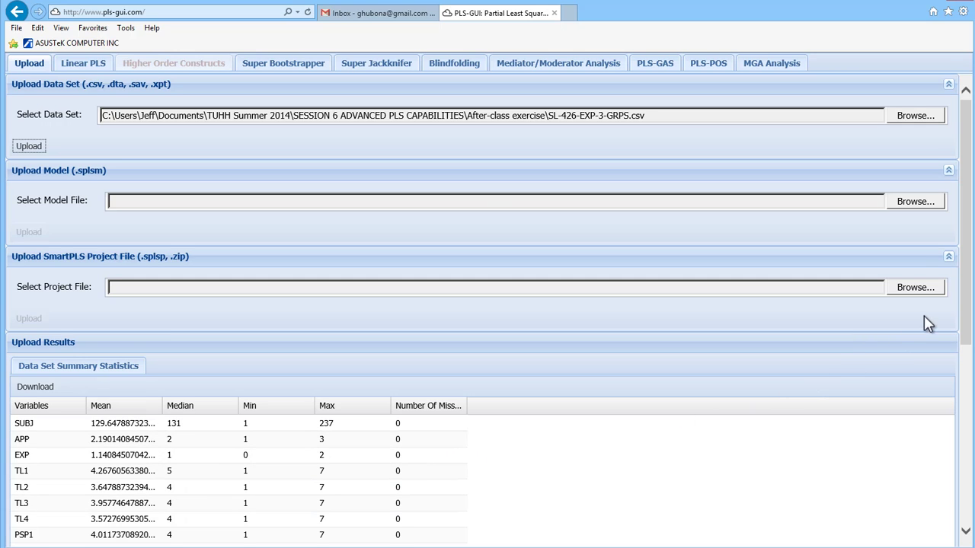
# Examine the uploaded data set's summary statistics for all variables, from SUBJ through the ATT items.
pyautogui.scroll(-5, 971, 312)
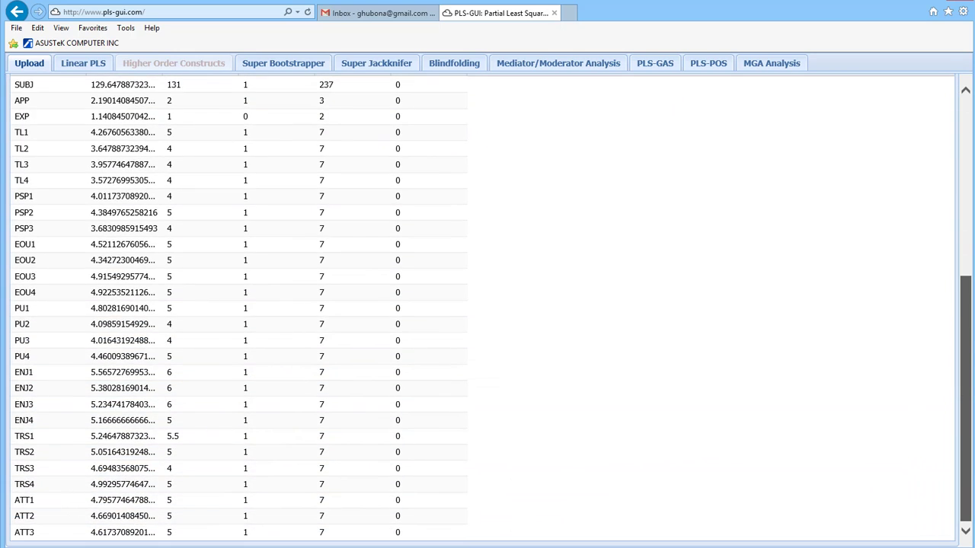
pyautogui.scroll(5, 922, 220)
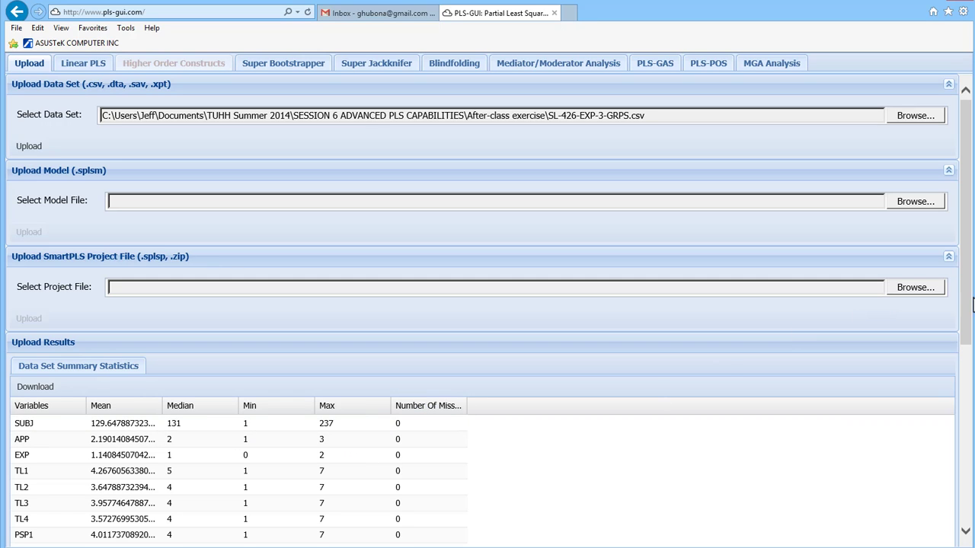
pyautogui.scroll(-3, 966, 274)
pyautogui.scroll(-2, 966, 335)
pyautogui.scroll(5, 966, 336)
# Upload the SL model file from the After-class exercise folder and display its structural model diagram.
pyautogui.click(147, 205)
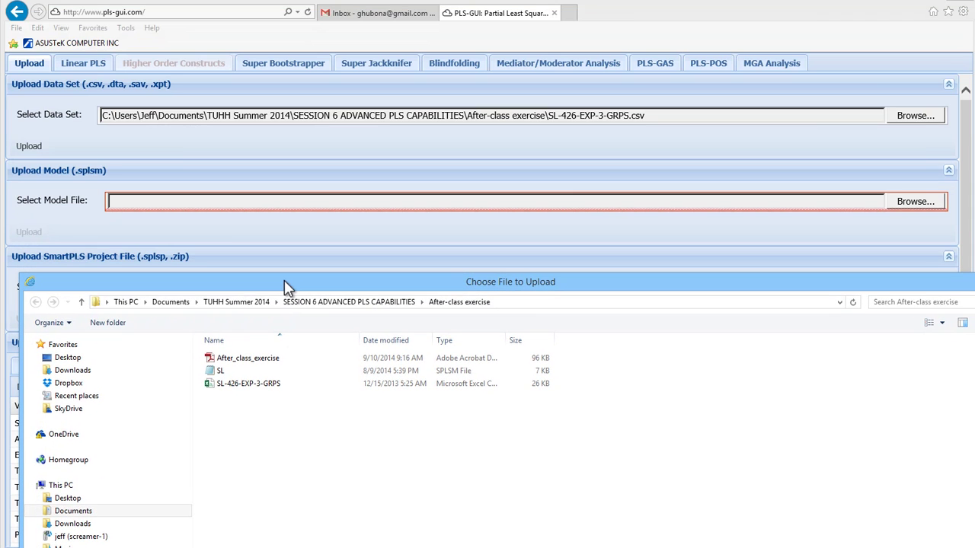
pyautogui.moveTo(288, 288); pyautogui.dragTo(266, 25)
pyautogui.click(199, 112)
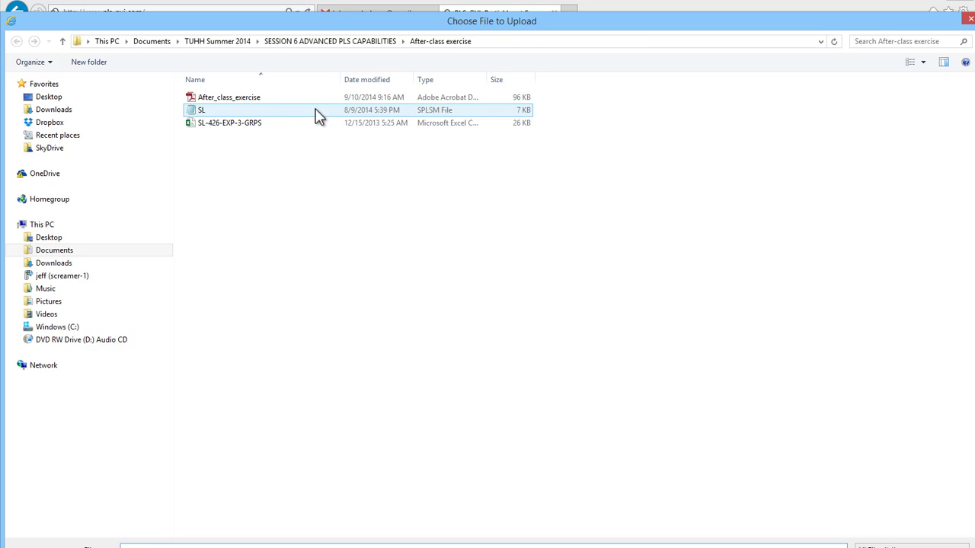
pyautogui.click(278, 114)
pyautogui.click(885, 547)
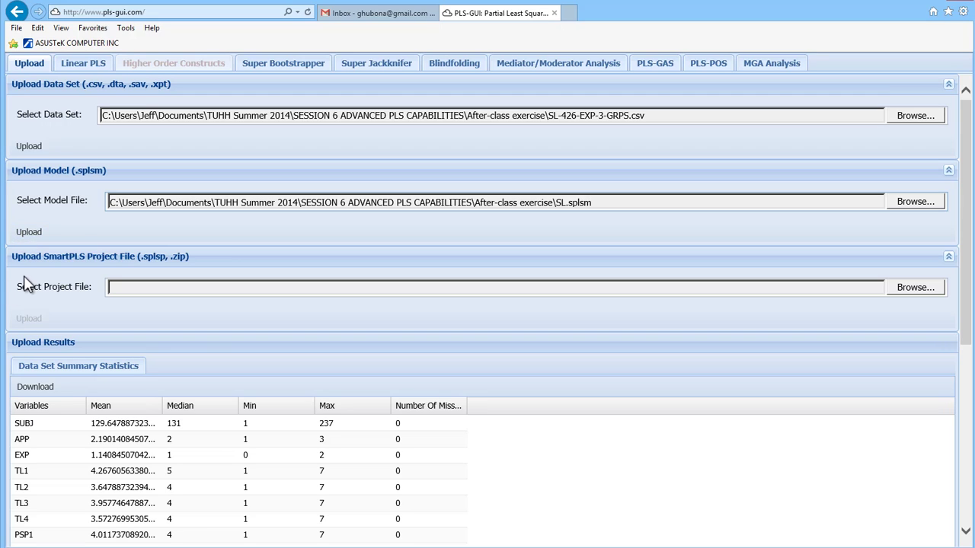
pyautogui.click(28, 232)
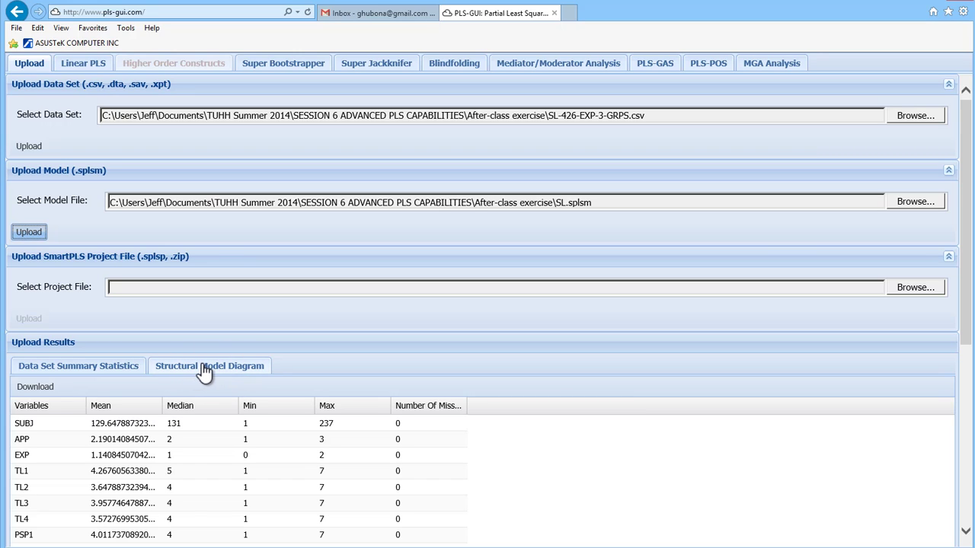
pyautogui.click(204, 371)
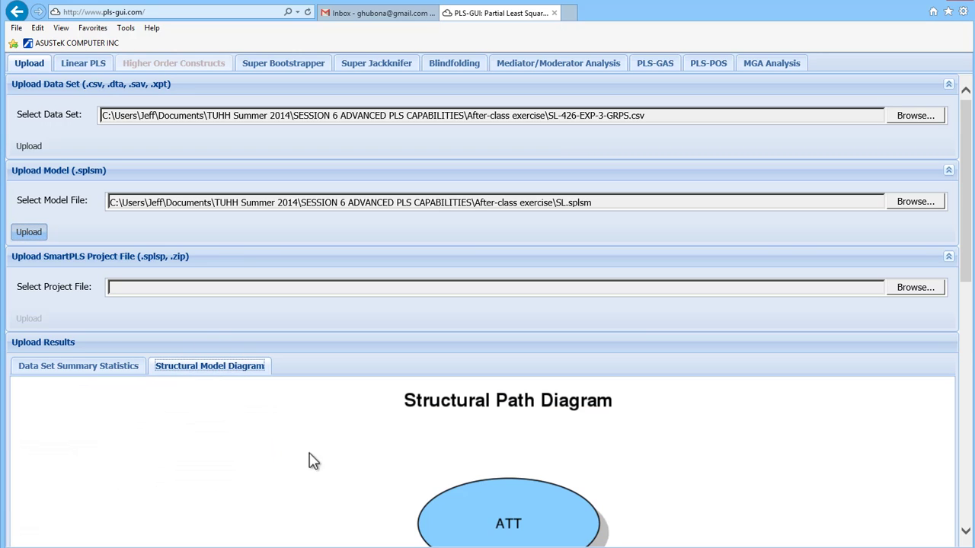
pyautogui.moveTo(966, 181); pyautogui.dragTo(971, 161)
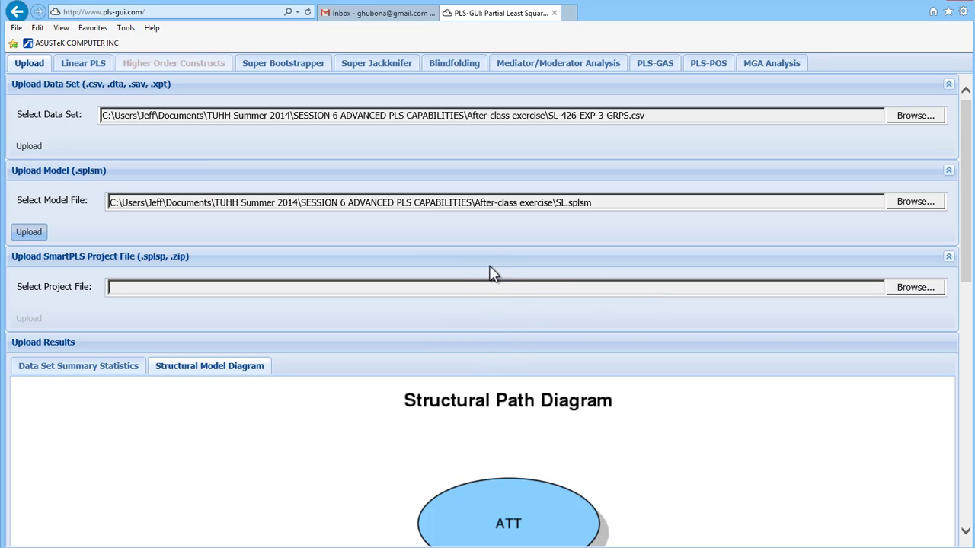
# Set up a multi-group analysis with EXP as the grouping variable and path as the inner scheme.
pyautogui.click(766, 68)
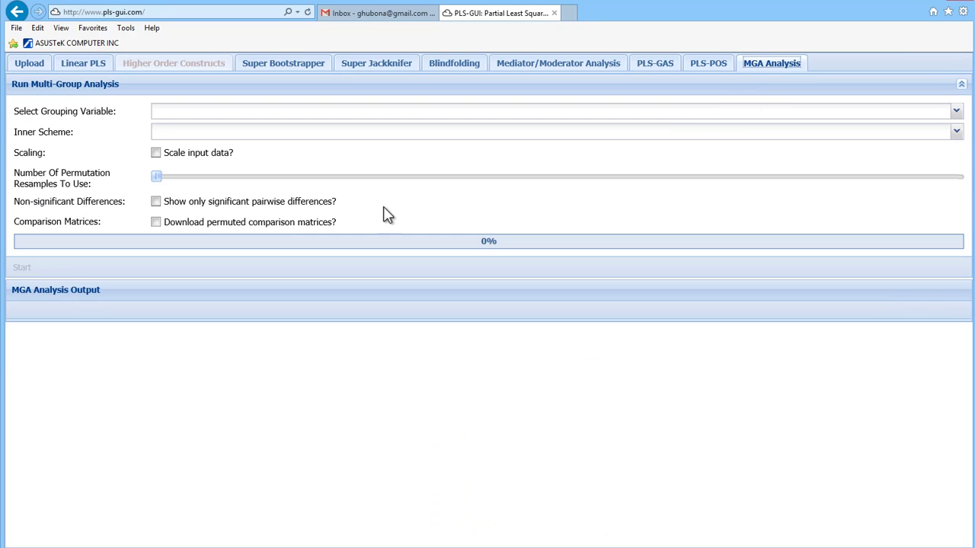
pyautogui.click(212, 114)
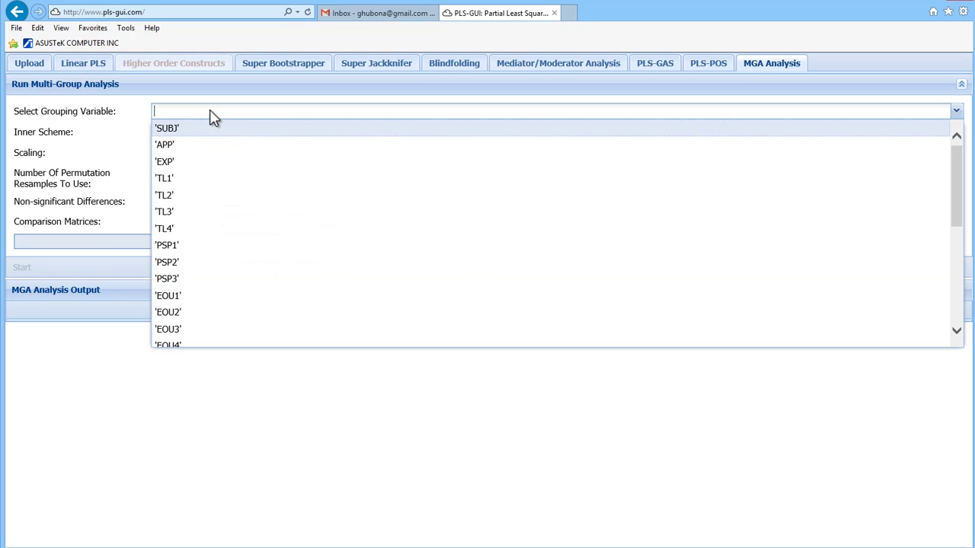
pyautogui.click(167, 169)
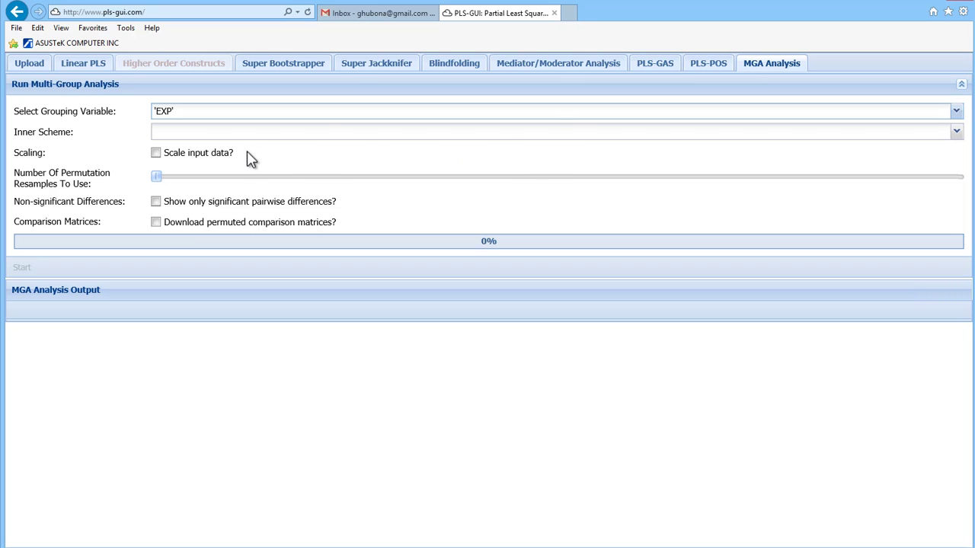
pyautogui.click(169, 132)
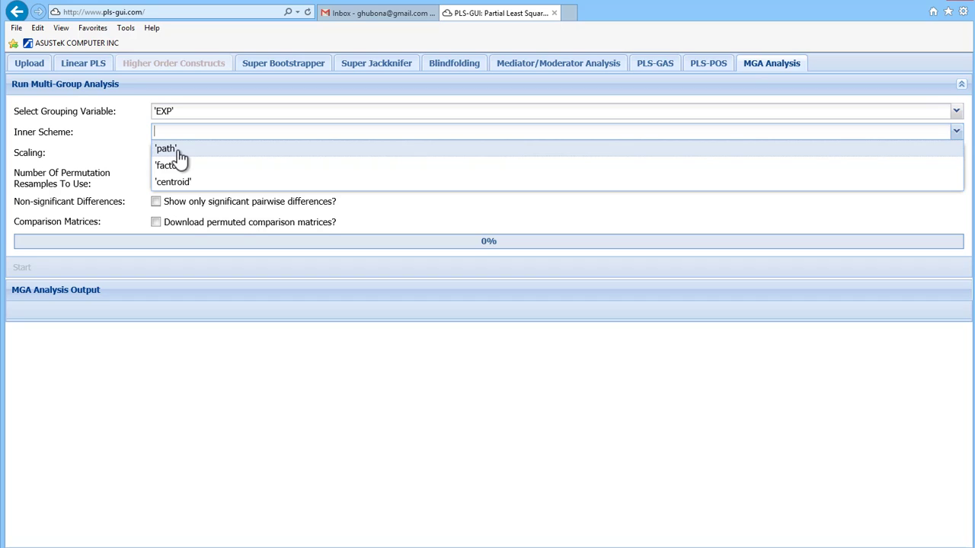
pyautogui.click(180, 156)
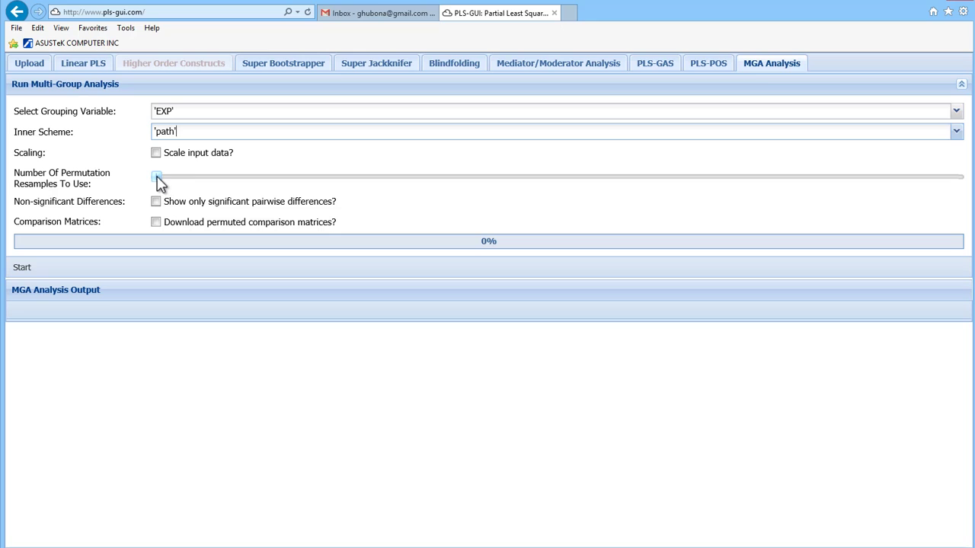
# Run the multi-group analysis with scaled input data and the minimum number of permutation resamples.
pyautogui.moveTo(158, 180); pyautogui.dragTo(306, 177)
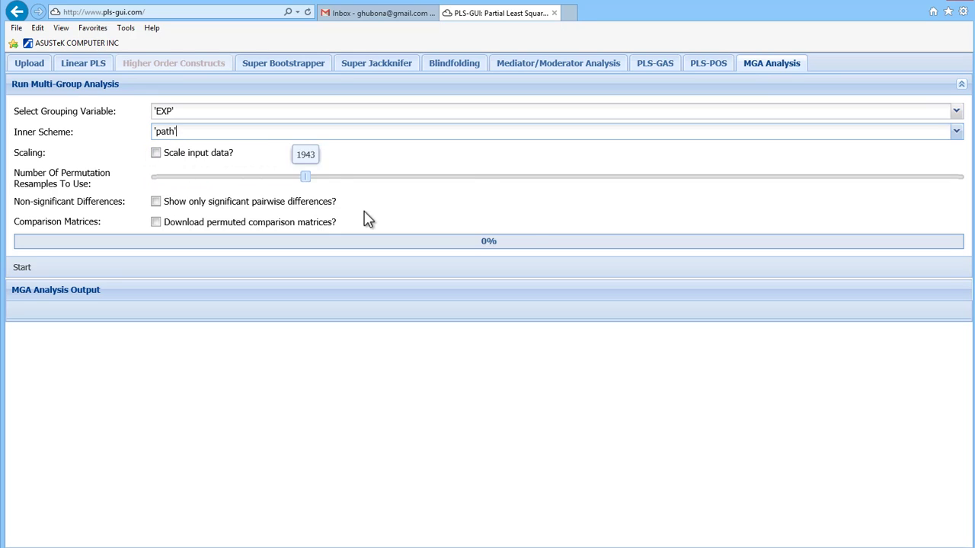
pyautogui.moveTo(367, 220); pyautogui.dragTo(122, 211)
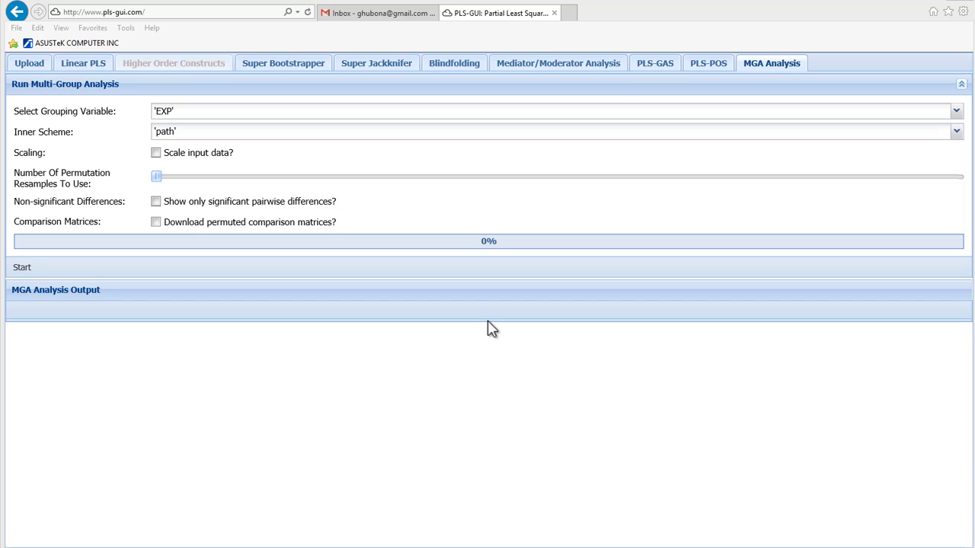
pyautogui.click(155, 153)
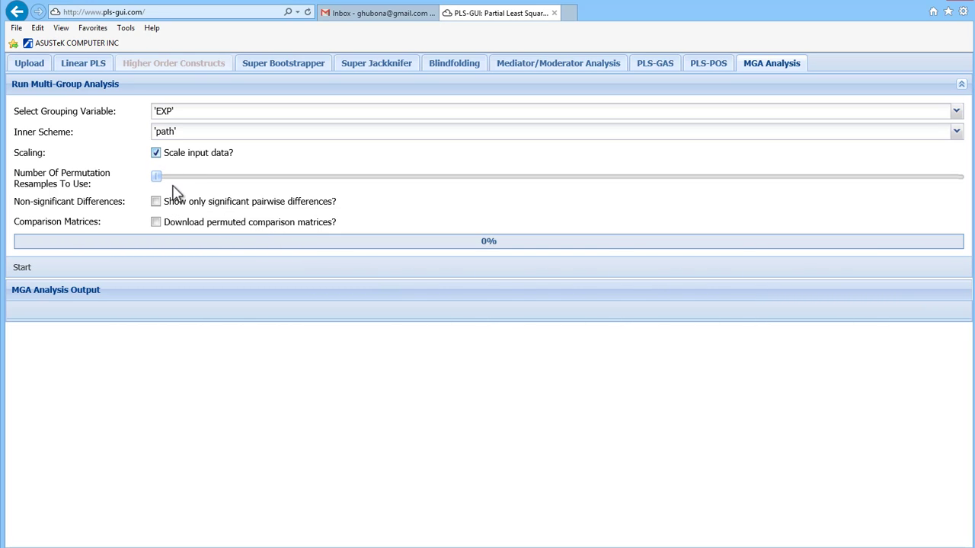
pyautogui.moveTo(157, 181)
pyautogui.click(26, 273)
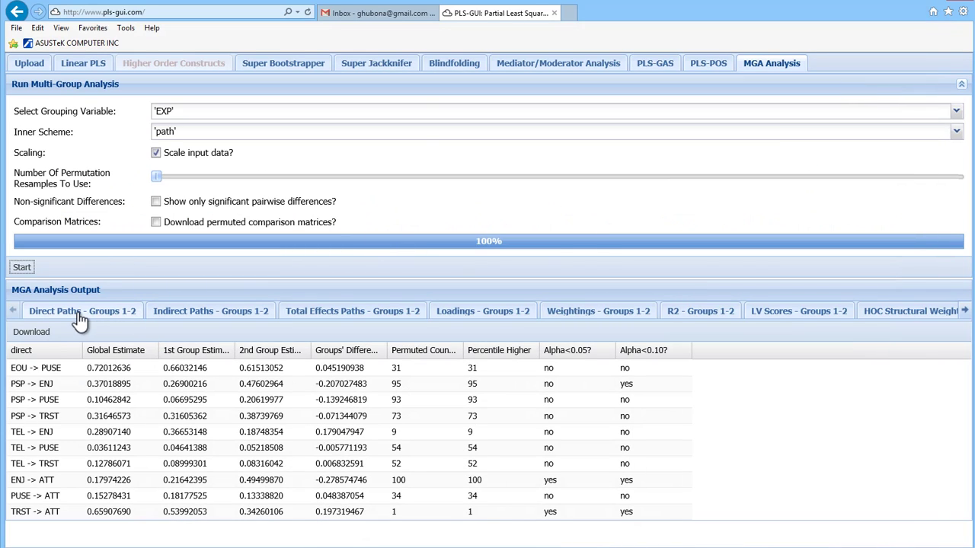
pyautogui.click(80, 319)
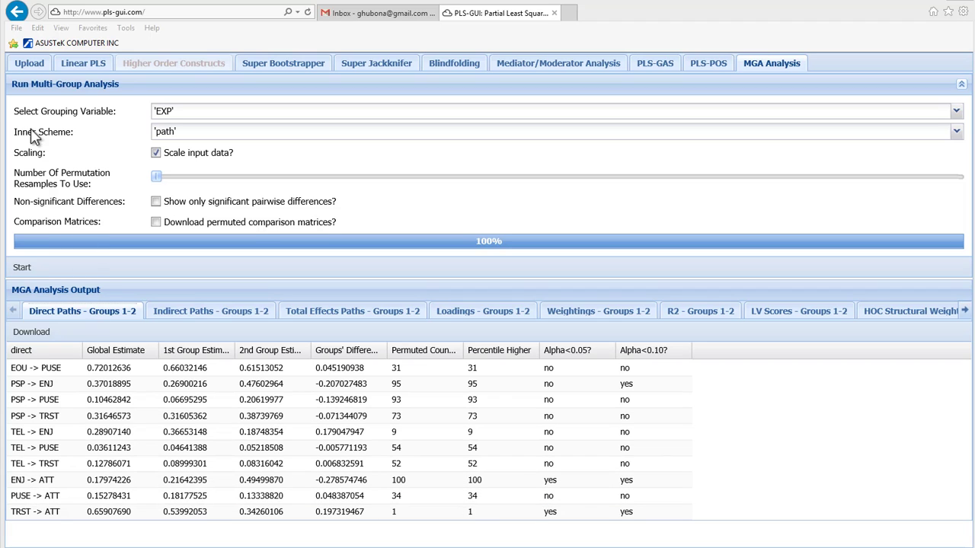
# Recheck the uploaded model's structural path diagram and return to the multi-group analysis output.
pyautogui.click(74, 69)
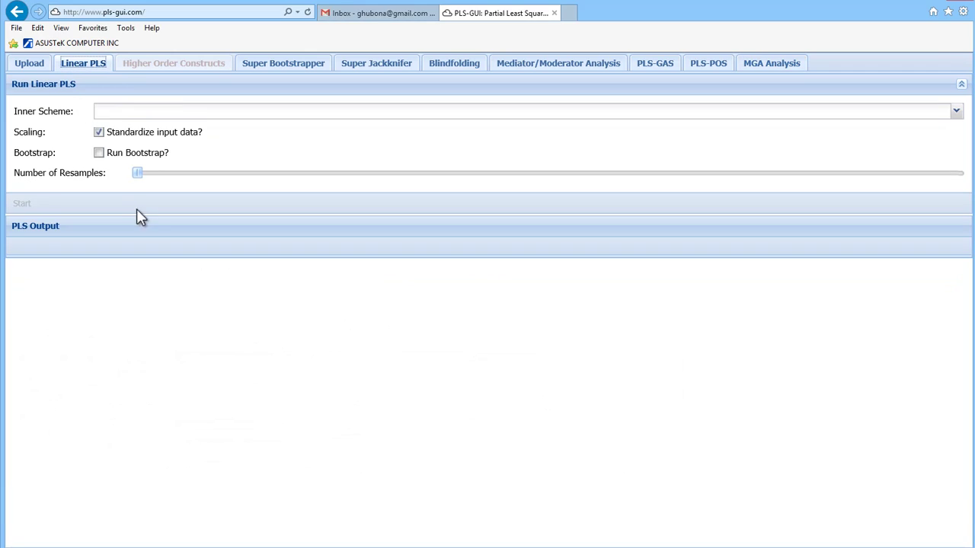
pyautogui.click(29, 65)
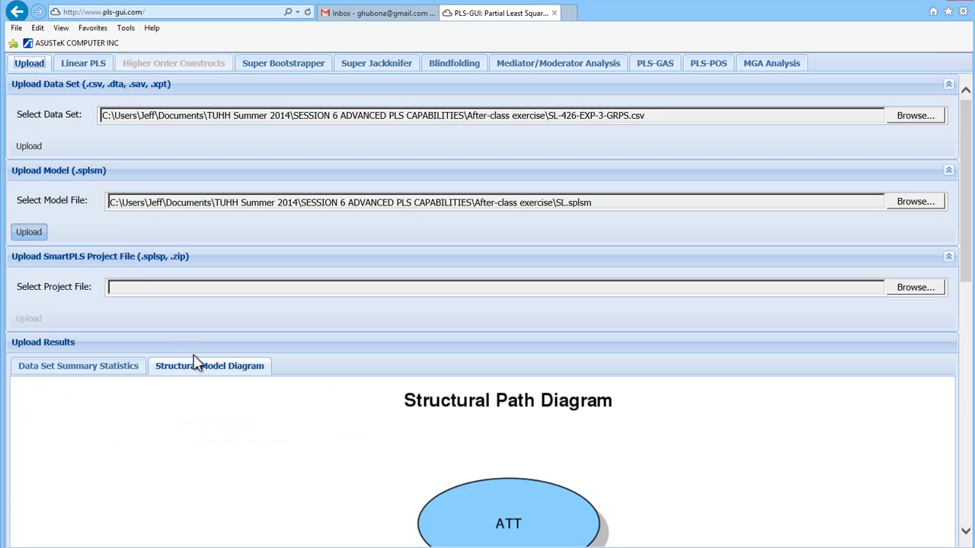
pyautogui.moveTo(965, 274)
pyautogui.mouseDown()
pyautogui.moveTo(965, 545)
pyautogui.moveTo(965, 276)
pyautogui.mouseUp()
pyautogui.click(766, 64)
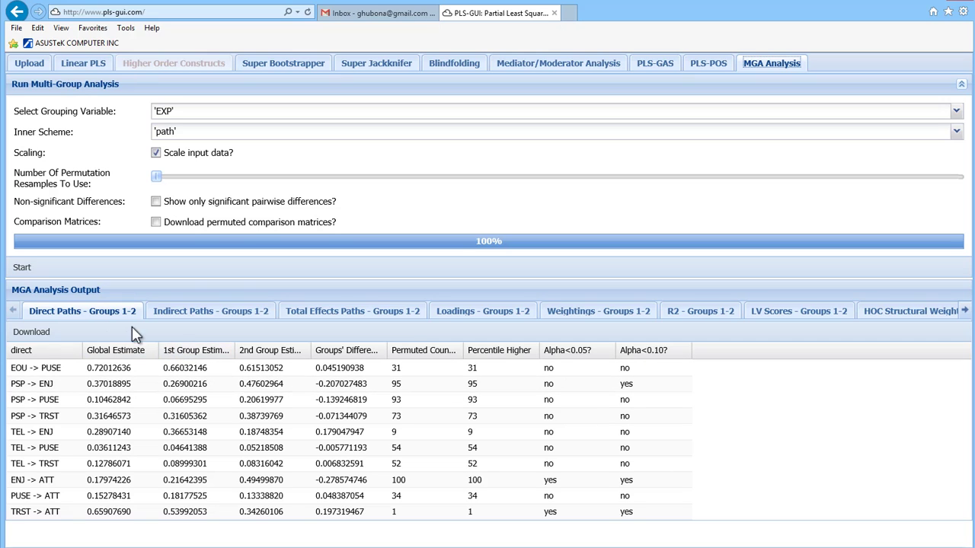
# Display the direct paths comparison for groups 1-3 in the multi-group analysis output.
pyautogui.click(965, 310)
pyautogui.click(964, 311)
pyautogui.click(964, 310)
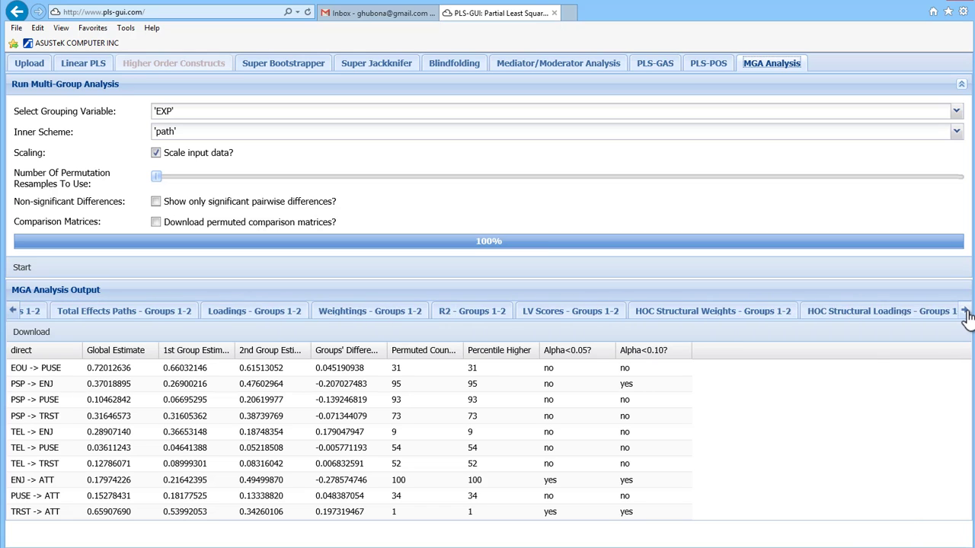
pyautogui.click(964, 311)
pyautogui.click(964, 311)
pyautogui.click(965, 311)
pyautogui.click(964, 311)
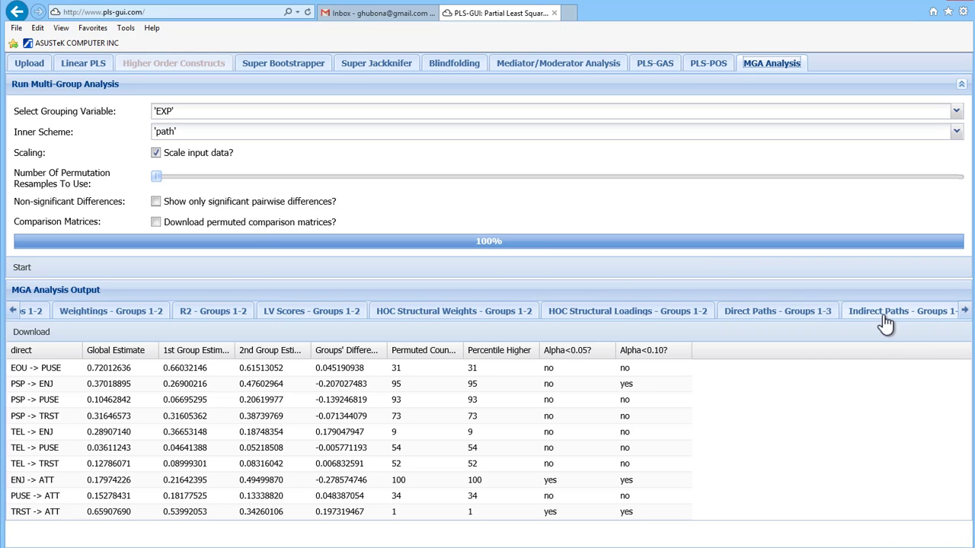
pyautogui.click(770, 318)
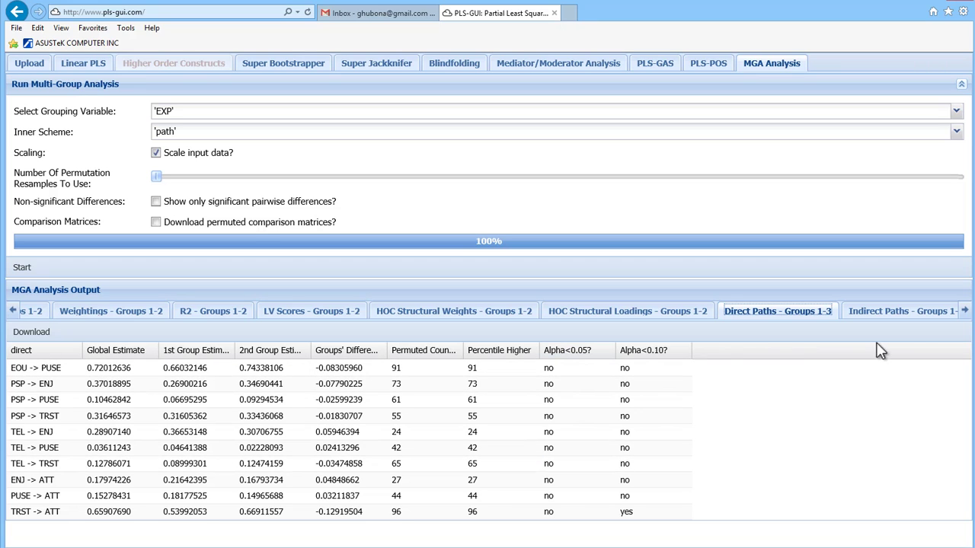
# Display the direct paths comparison for groups 2-3 in the multi-group analysis output.
pyautogui.click(964, 310)
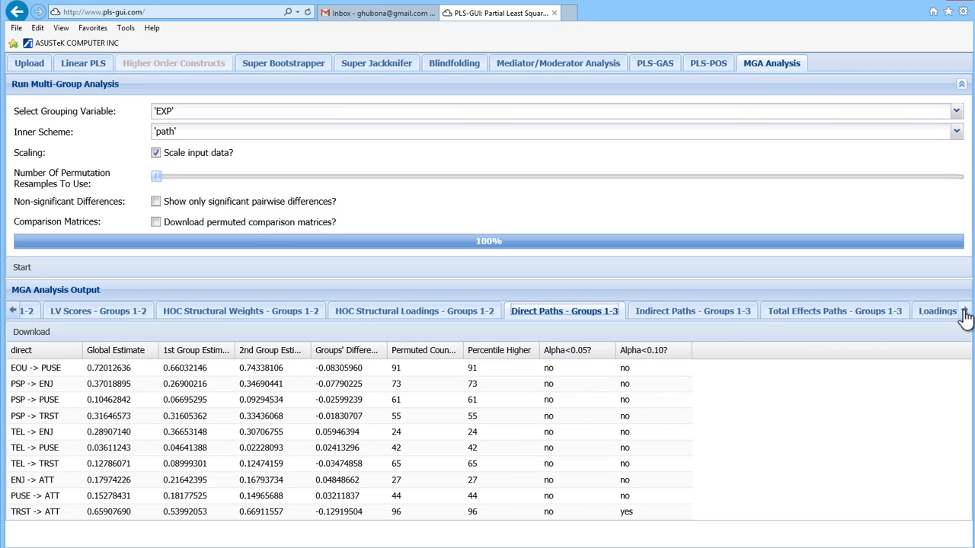
pyautogui.click(964, 311)
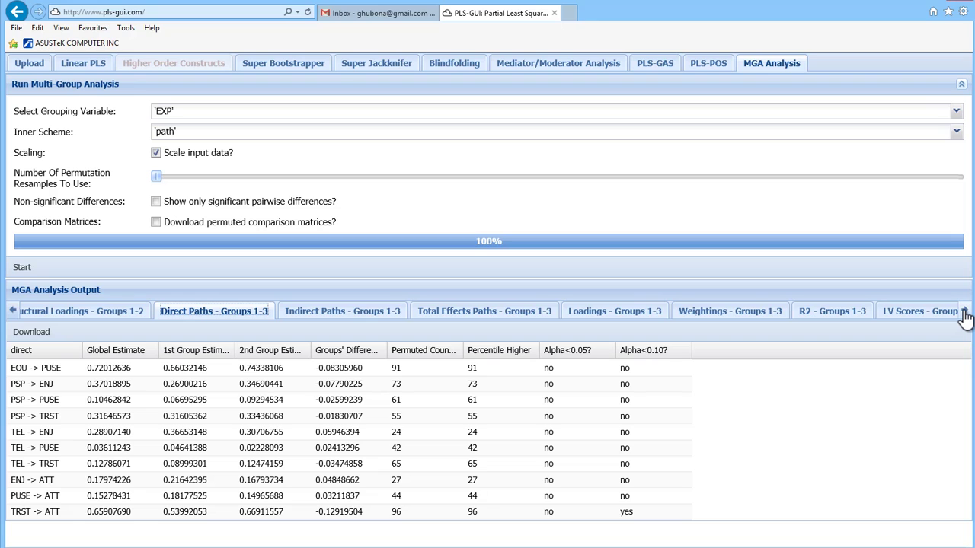
pyautogui.click(964, 311)
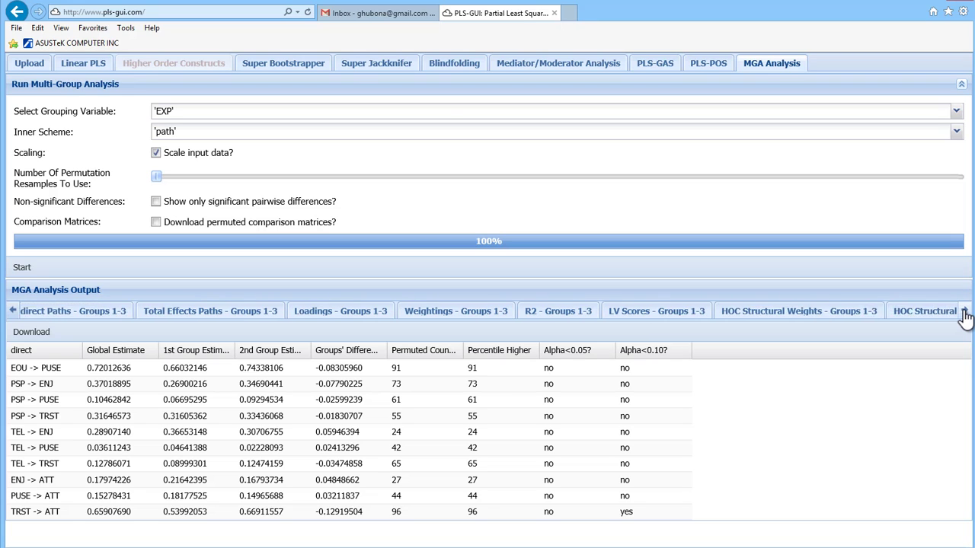
pyautogui.click(964, 311)
pyautogui.click(964, 311)
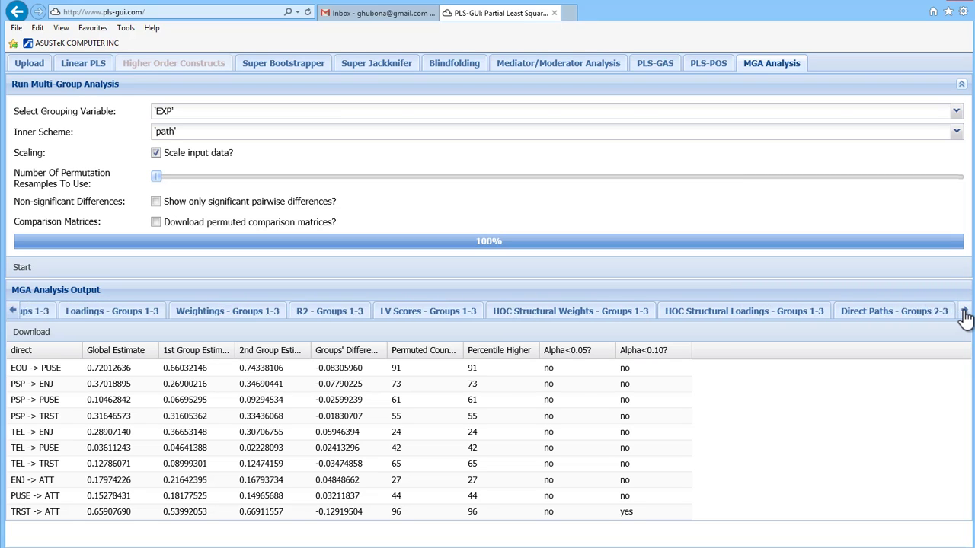
pyautogui.click(768, 312)
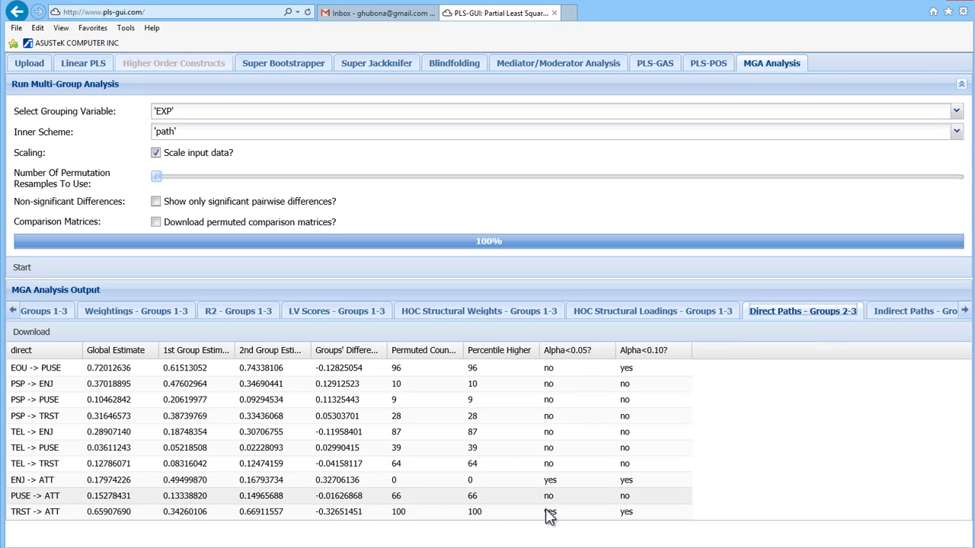
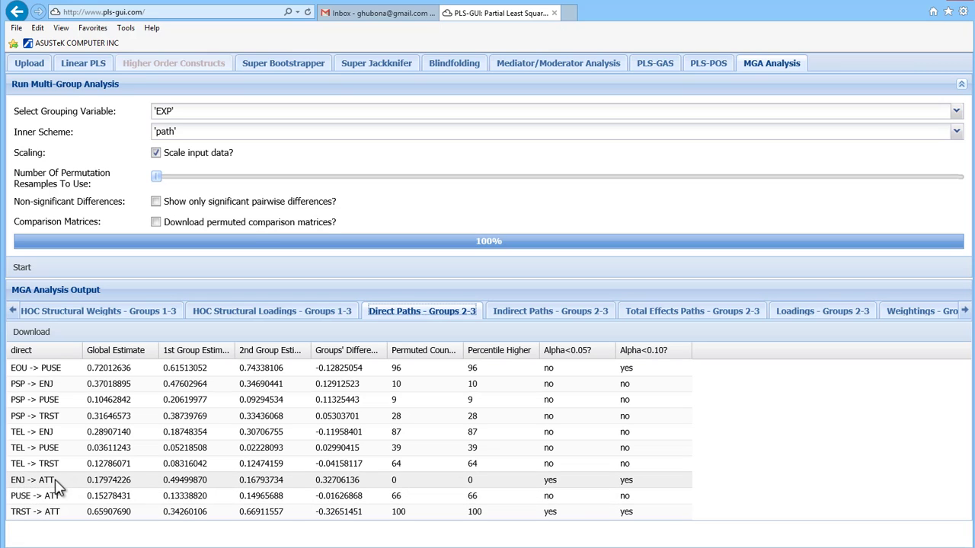
# Review the full loadings and weightings comparison tables for groups 2-3, checking which indicators differ significantly.
pyautogui.click(820, 319)
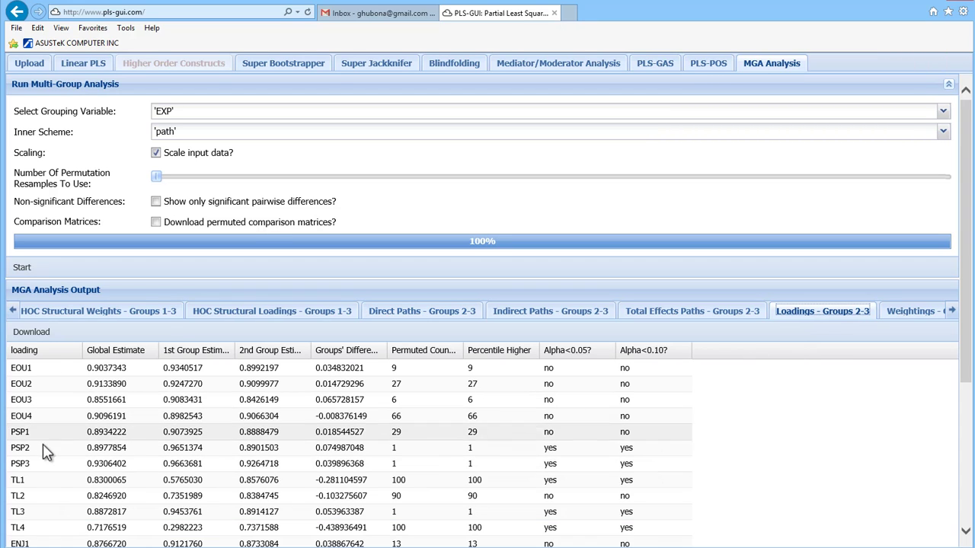
pyautogui.moveTo(969, 381); pyautogui.dragTo(957, 522)
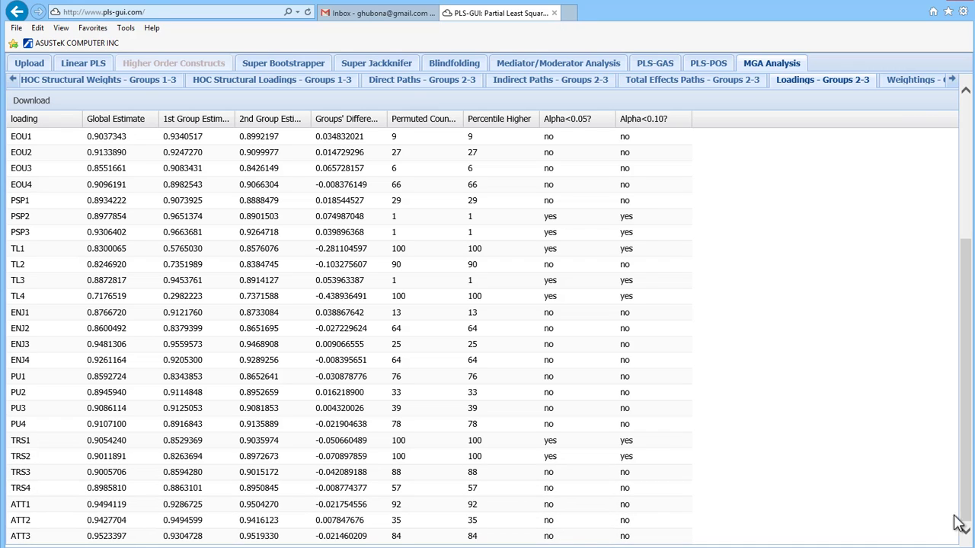
pyautogui.scroll(1, 959, 524)
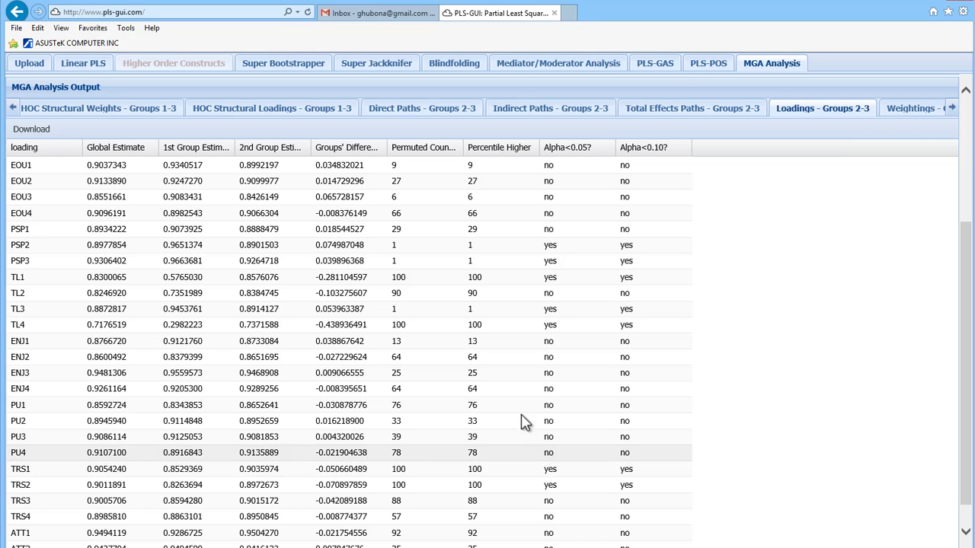
pyautogui.click(910, 110)
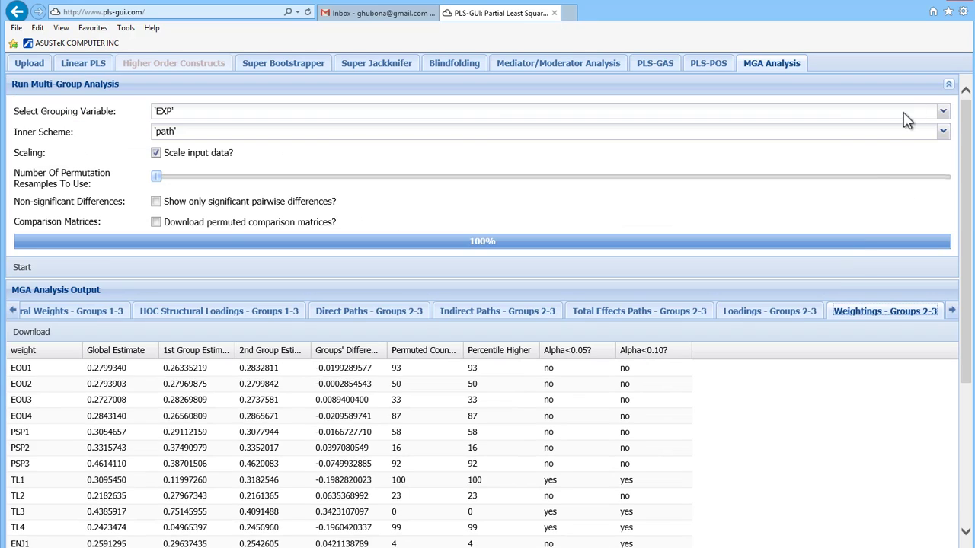
pyautogui.scroll(-3, 969, 337)
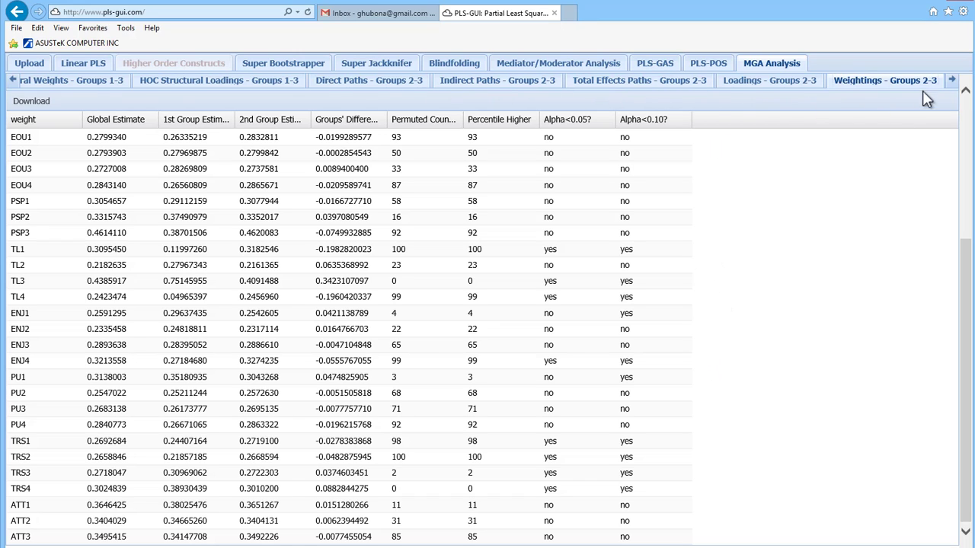
# Review the R2 and LV scores comparisons for groups 2-3.
pyautogui.click(952, 81)
pyautogui.moveTo(954, 85); pyautogui.dragTo(949, 83)
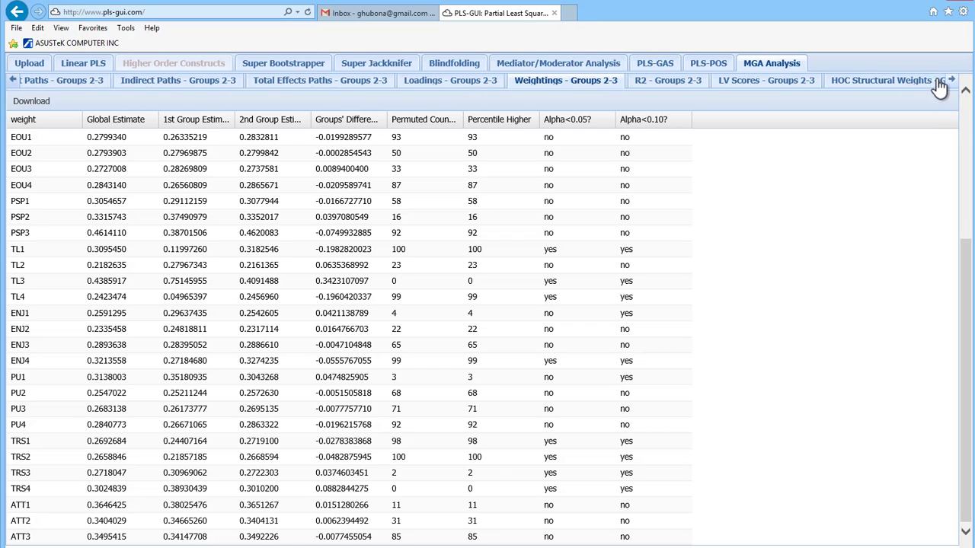
pyautogui.click(668, 82)
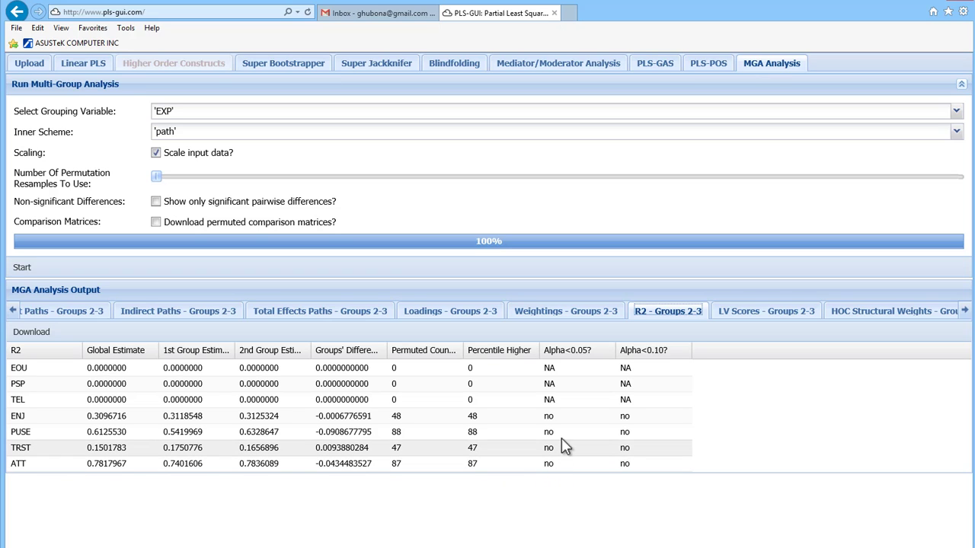
pyautogui.click(748, 320)
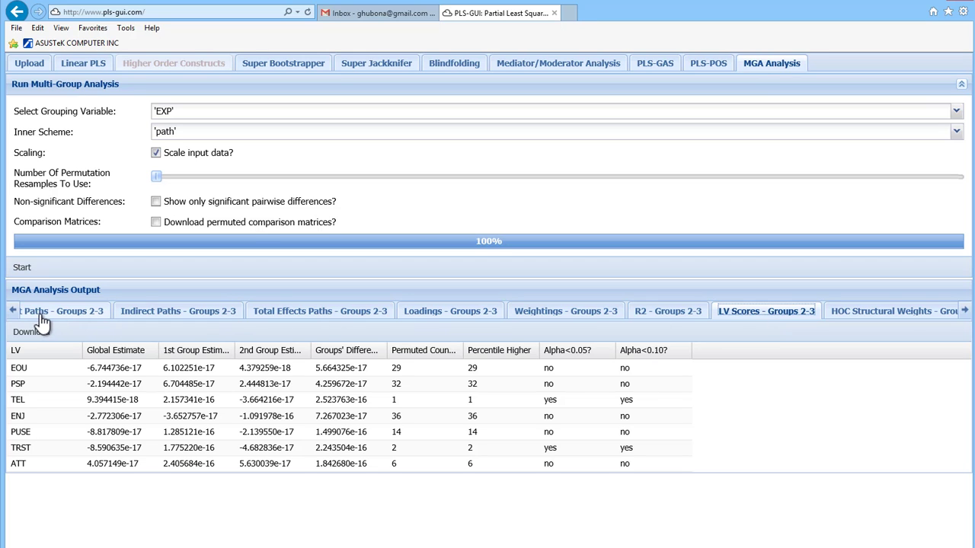
# Go back to the groups 1-3 results and view their LV scores and R2 comparisons.
pyautogui.click(13, 311)
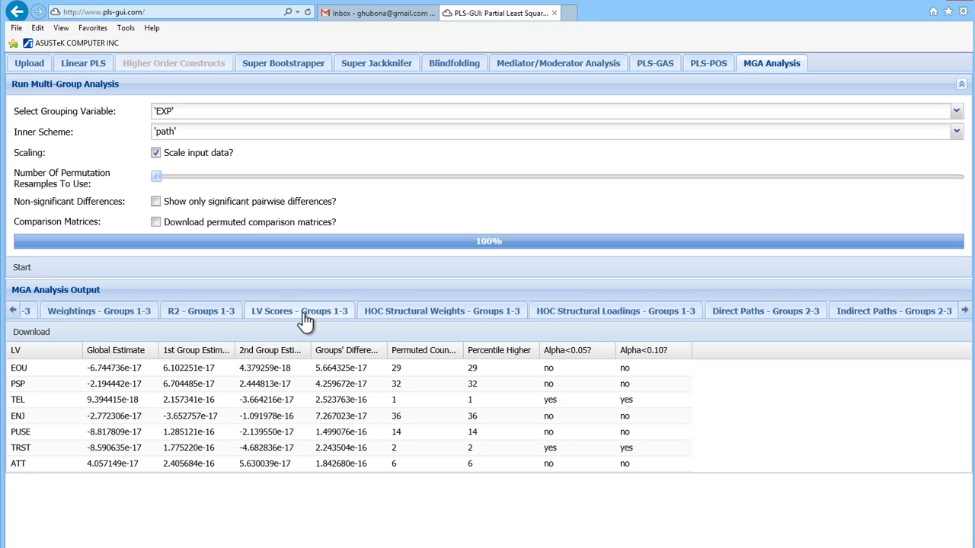
pyautogui.click(304, 318)
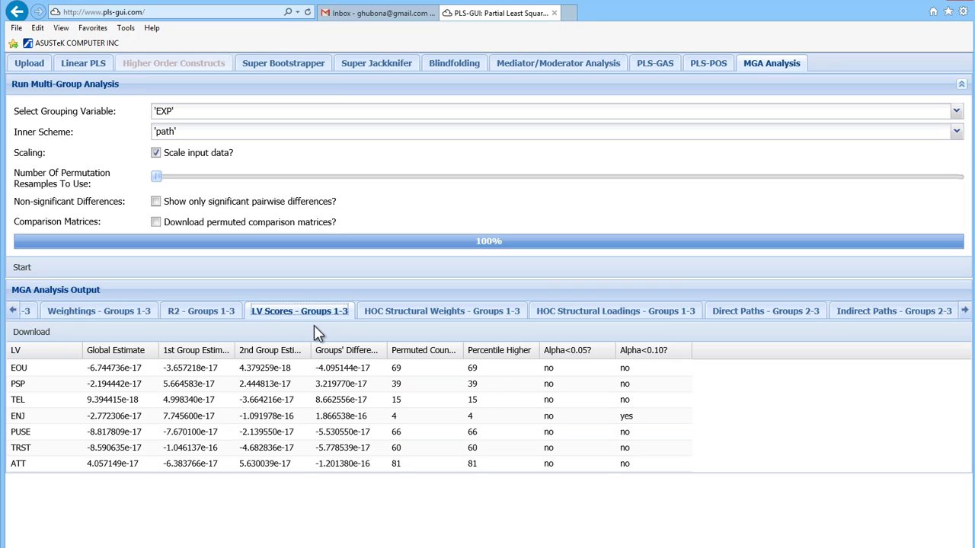
pyautogui.click(216, 313)
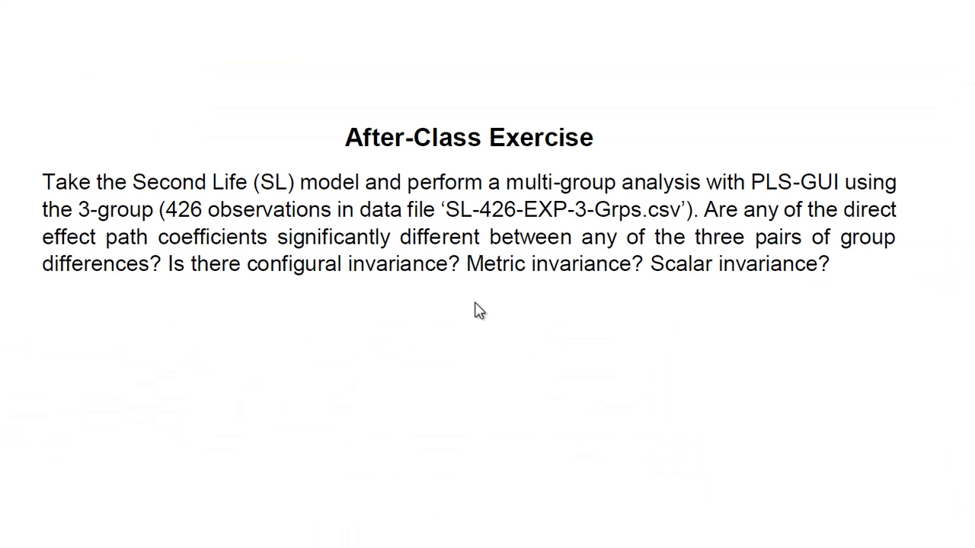
pyautogui.moveTo(250, 263); pyautogui.dragTo(427, 273)
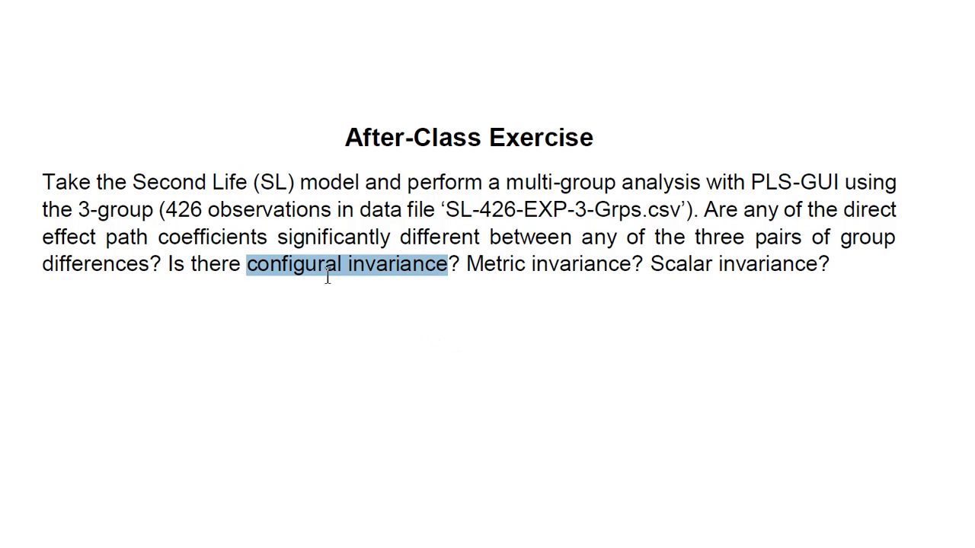
pyautogui.moveTo(305, 256); pyautogui.dragTo(297, 276)
pyautogui.moveTo(358, 274); pyautogui.dragTo(402, 276)
pyautogui.moveTo(469, 264); pyautogui.dragTo(584, 268)
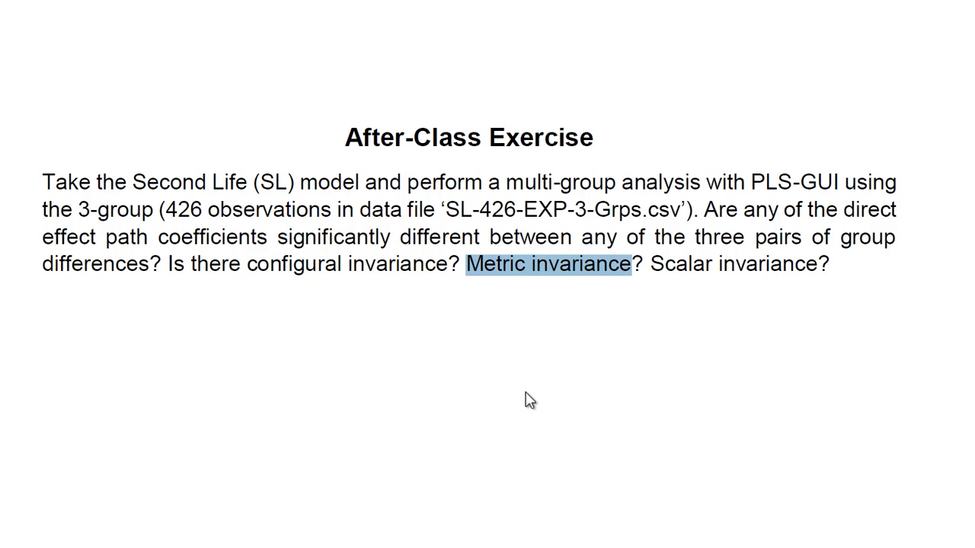